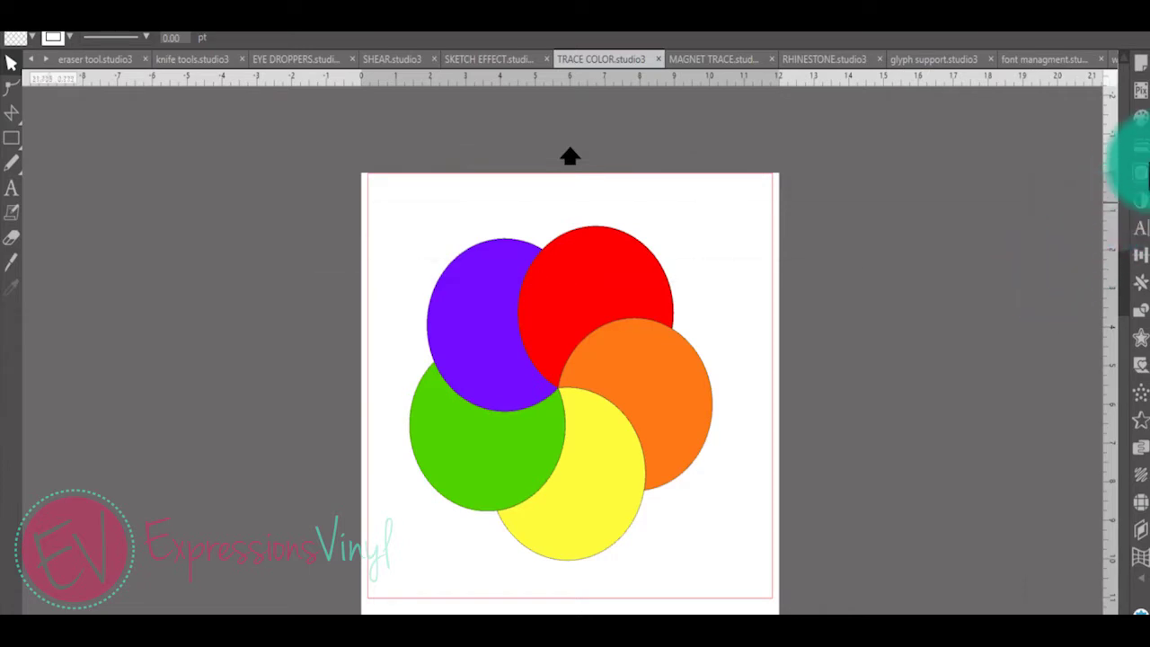
- Start a Trace by Color and sample the purple circle
{"action": "left_click", "coordinate": [1140, 173]}
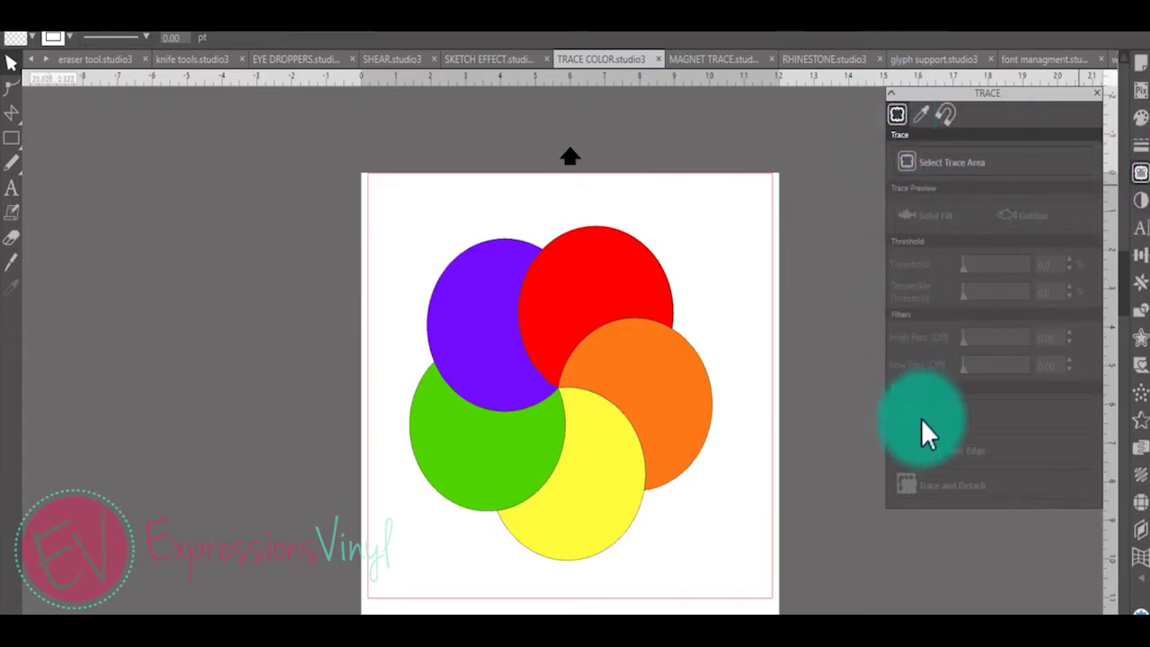
{"action": "left_click", "coordinate": [920, 116]}
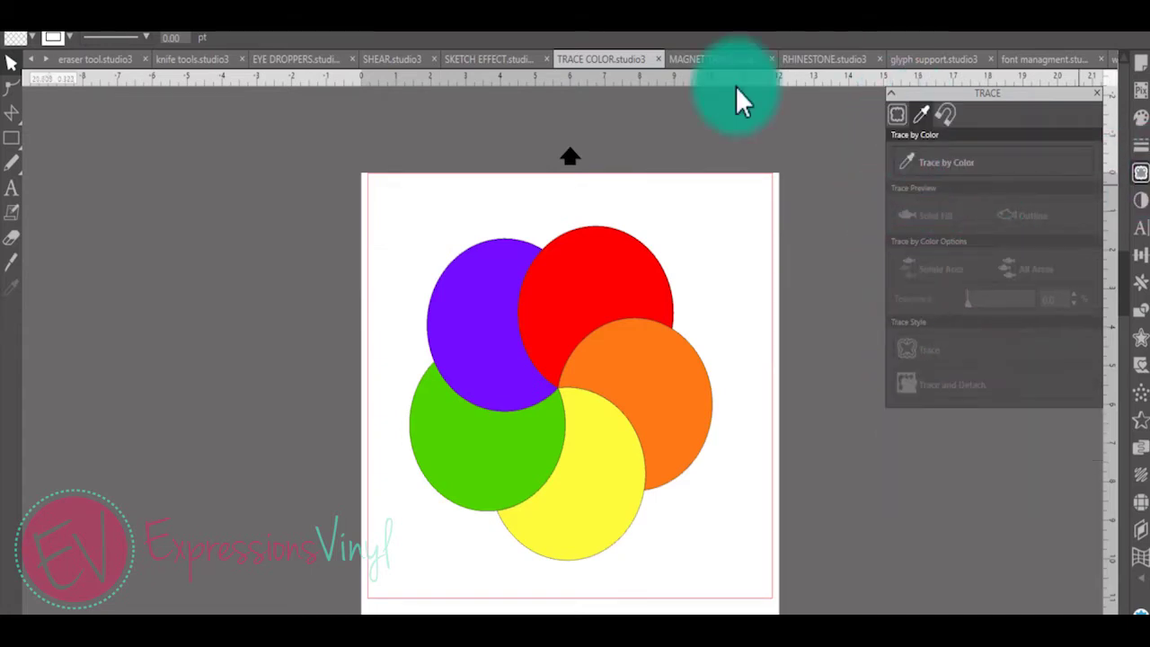
{"action": "left_click", "coordinate": [906, 164]}
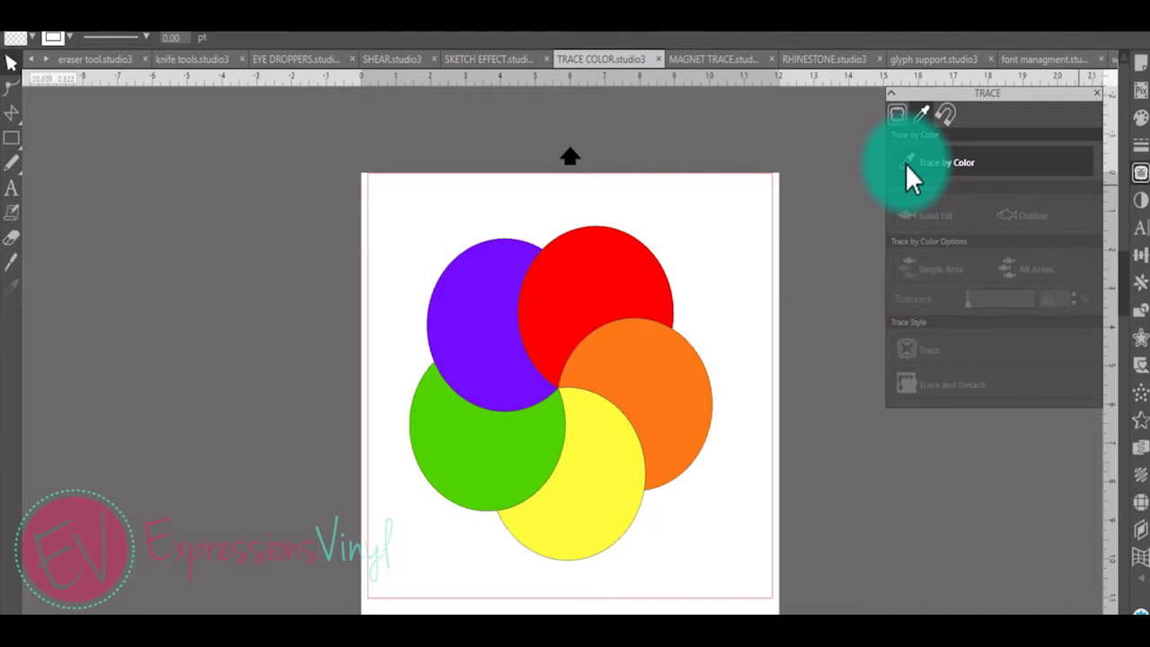
{"action": "mouse_move", "coordinate": [905, 164]}
{"action": "left_mouse_down"}
{"action": "mouse_move", "coordinate": [741, 188]}
{"action": "mouse_move", "coordinate": [476, 299]}
{"action": "left_mouse_up"}
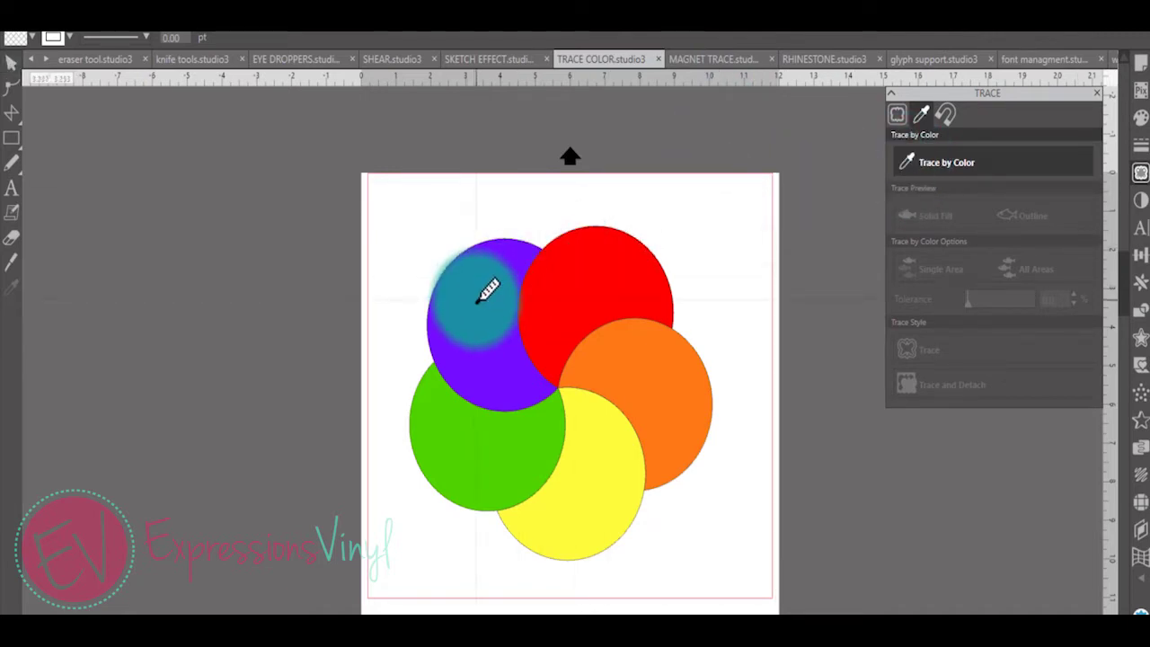
{"action": "left_click", "coordinate": [477, 301]}
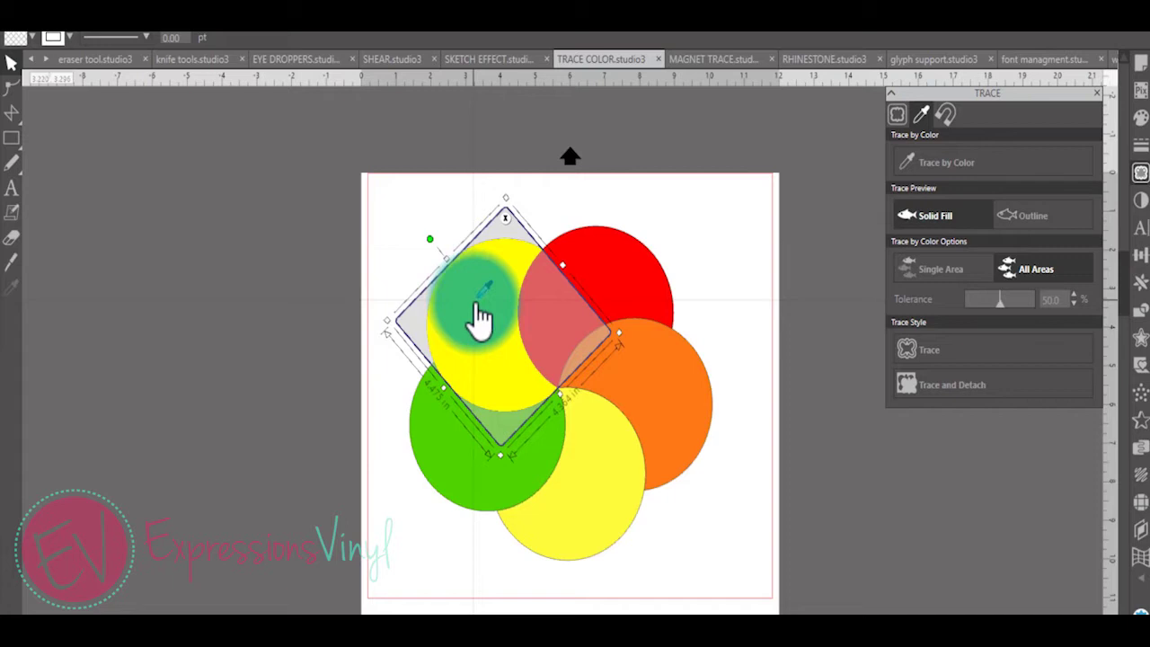
- Configure the color trace for All Areas with 63% tolerance and a Solid Fill preview, and apply the standard Trace style
{"action": "left_click", "coordinate": [1024, 220]}
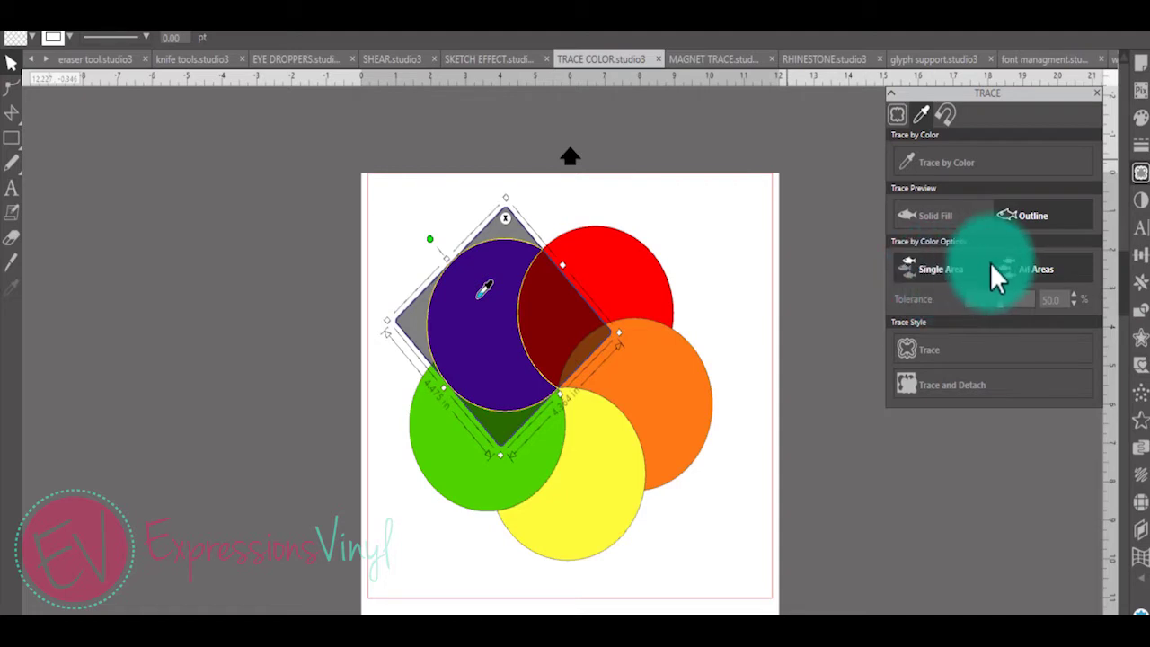
{"action": "left_click", "coordinate": [1044, 266]}
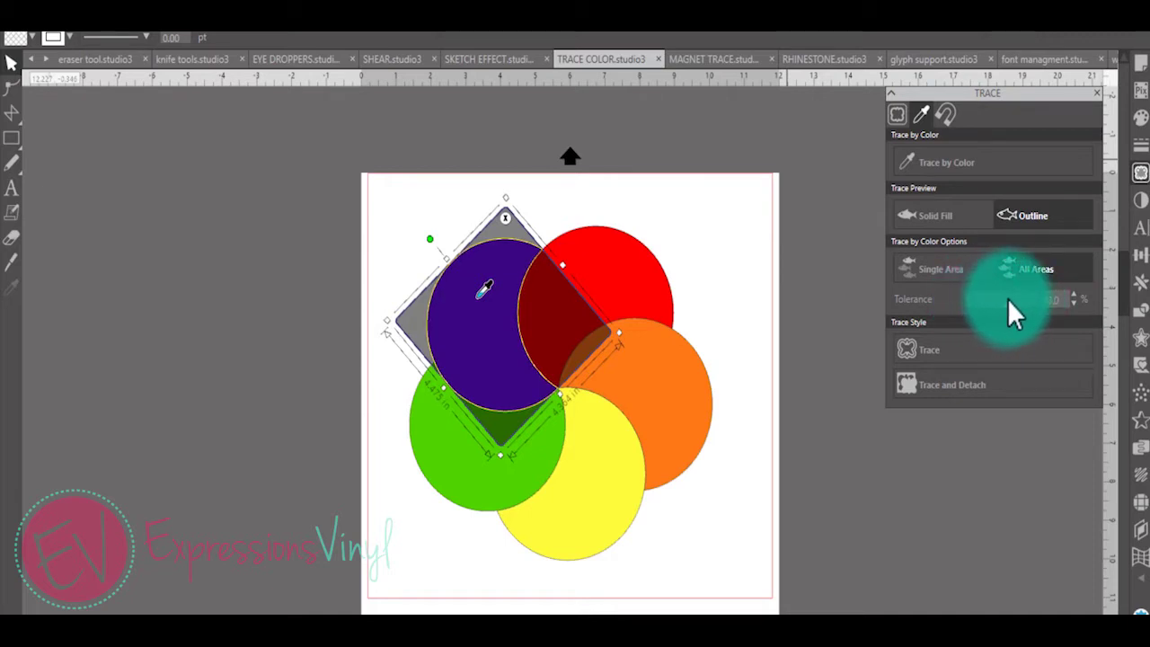
{"action": "left_click", "coordinate": [967, 219]}
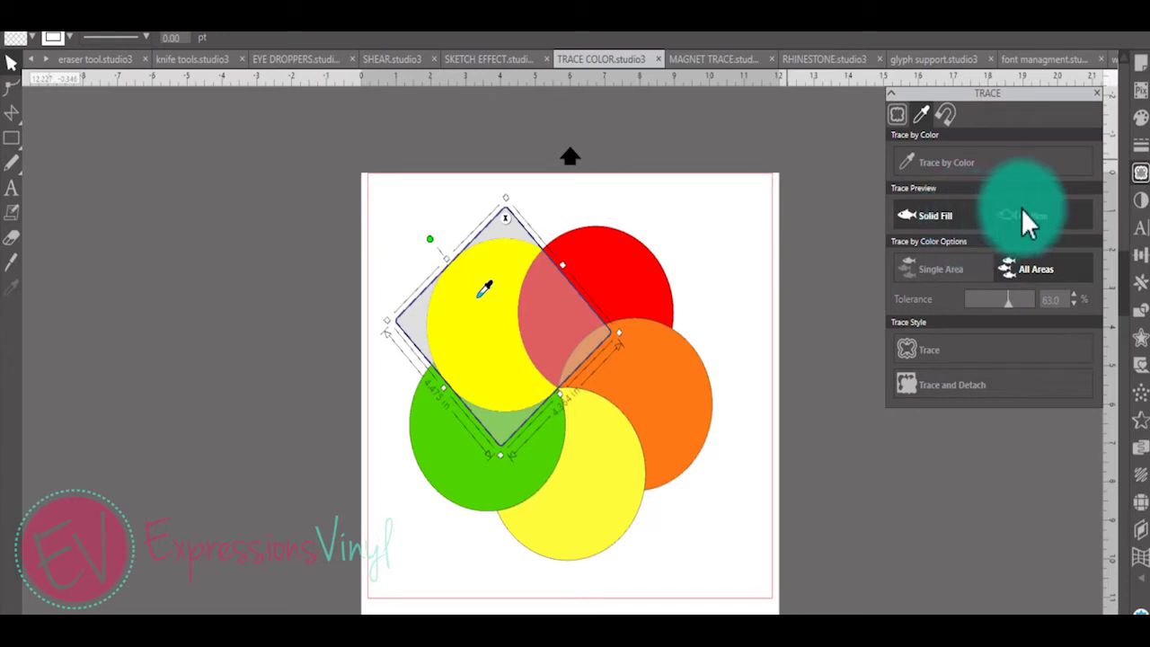
{"action": "left_click", "coordinate": [934, 351]}
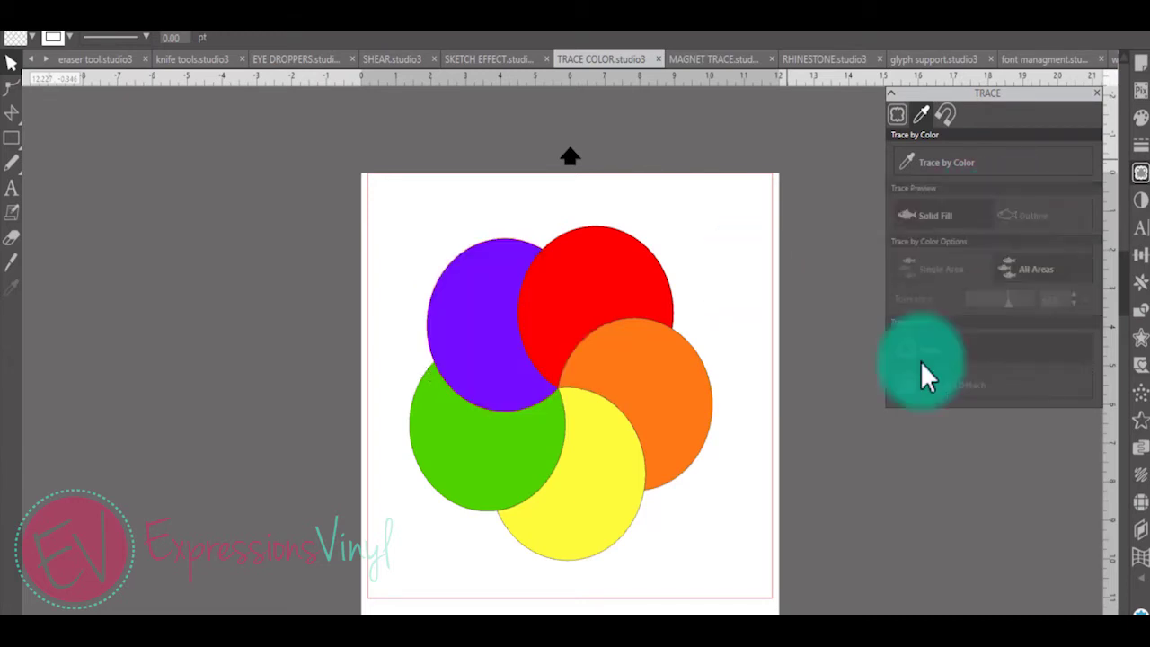
- Move the purple shape off the page and shift its traced outline up and away from the red circle
{"action": "mouse_move", "coordinate": [496, 334]}
{"action": "left_mouse_down"}
{"action": "mouse_move", "coordinate": [300, 302]}
{"action": "mouse_move", "coordinate": [270, 316]}
{"action": "left_mouse_up"}
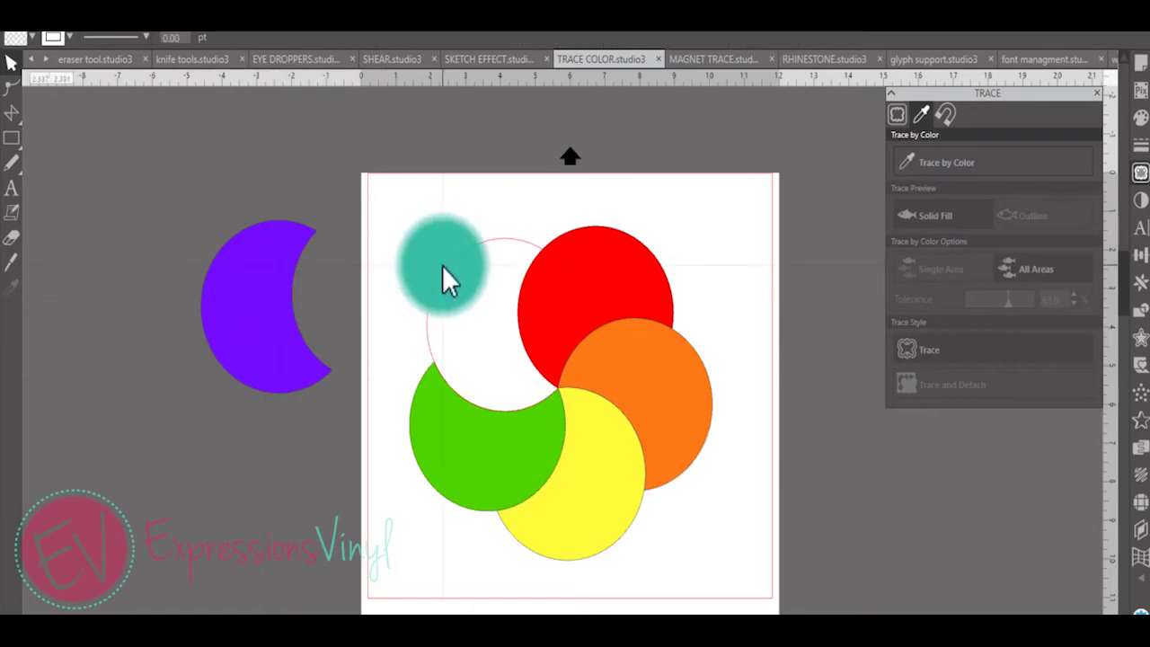
{"action": "left_click", "coordinate": [420, 254]}
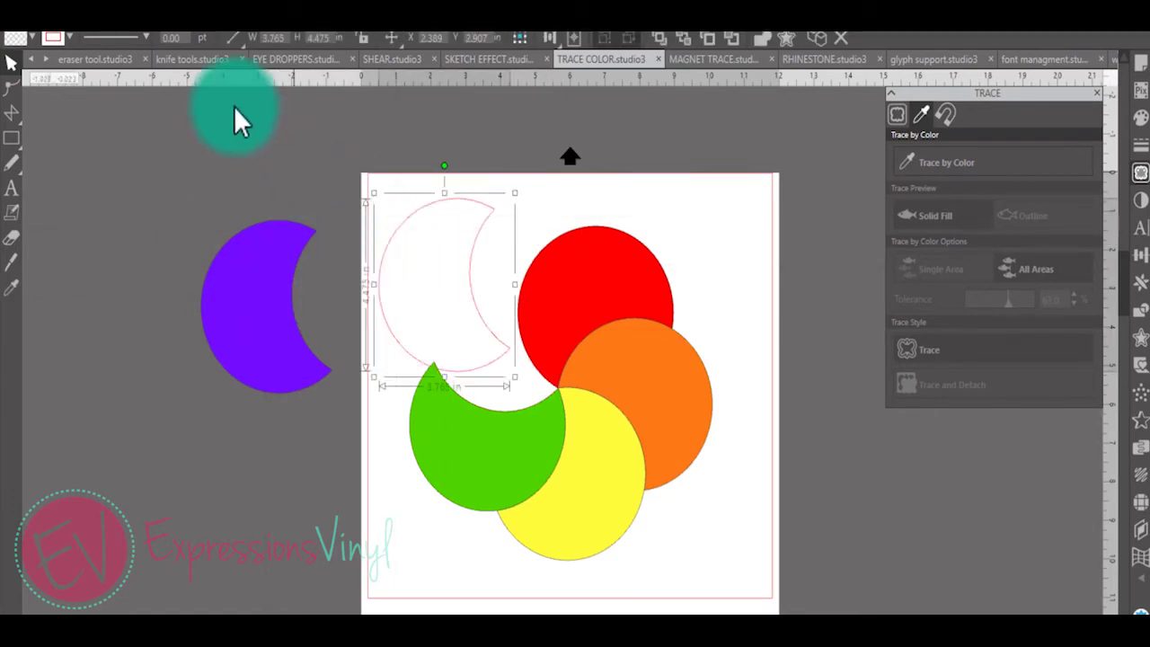
{"action": "left_click", "coordinate": [694, 115]}
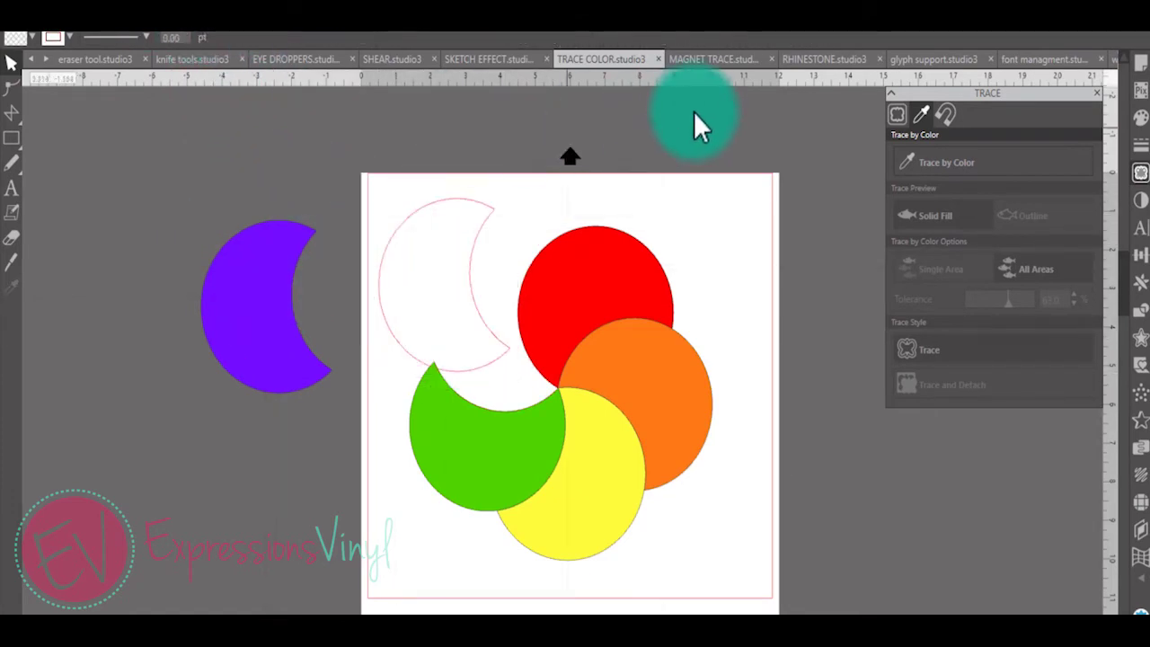
- Switch to the MAGNET TRACE document, reposition the March card slightly down and left, and activate Magnet Trace
{"action": "left_click", "coordinate": [705, 59]}
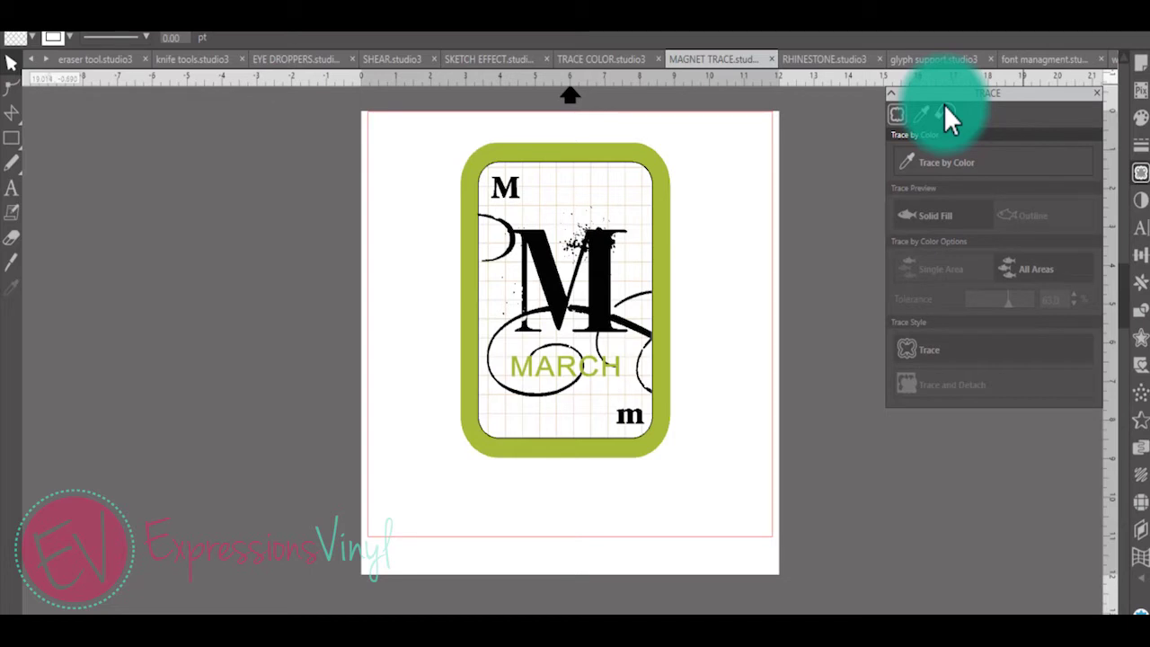
{"action": "left_click_drag", "start_coordinate": [649, 159], "coordinate": [635, 174]}
{"action": "left_click", "coordinate": [514, 143]}
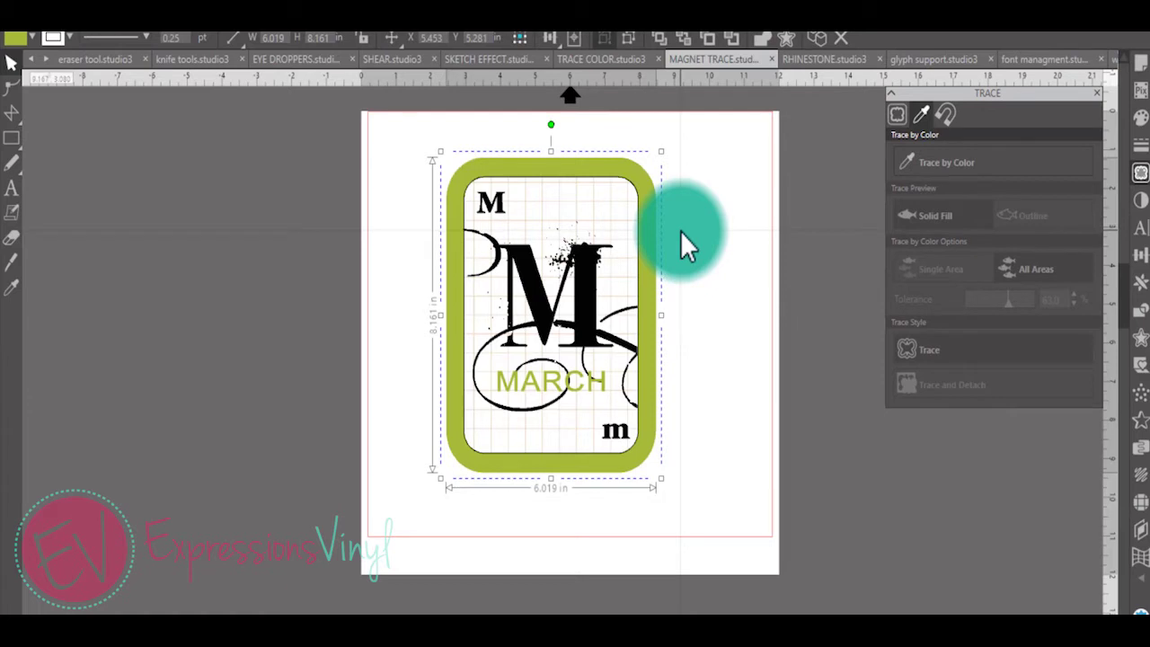
{"action": "left_click", "coordinate": [947, 117]}
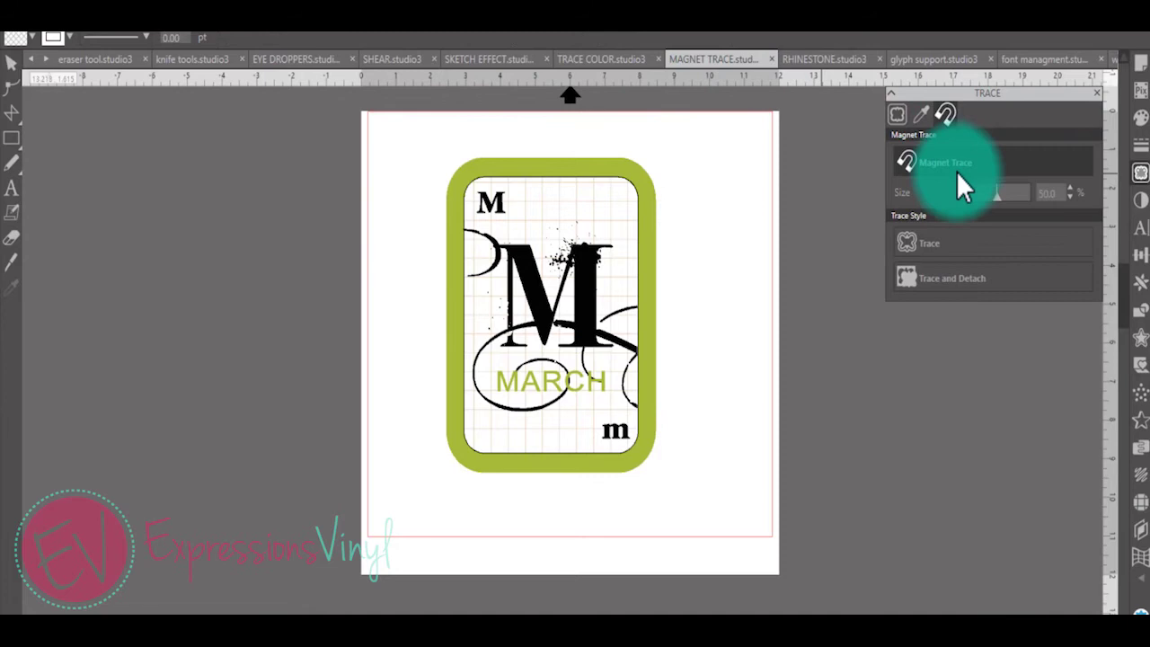
{"action": "left_click", "coordinate": [952, 163]}
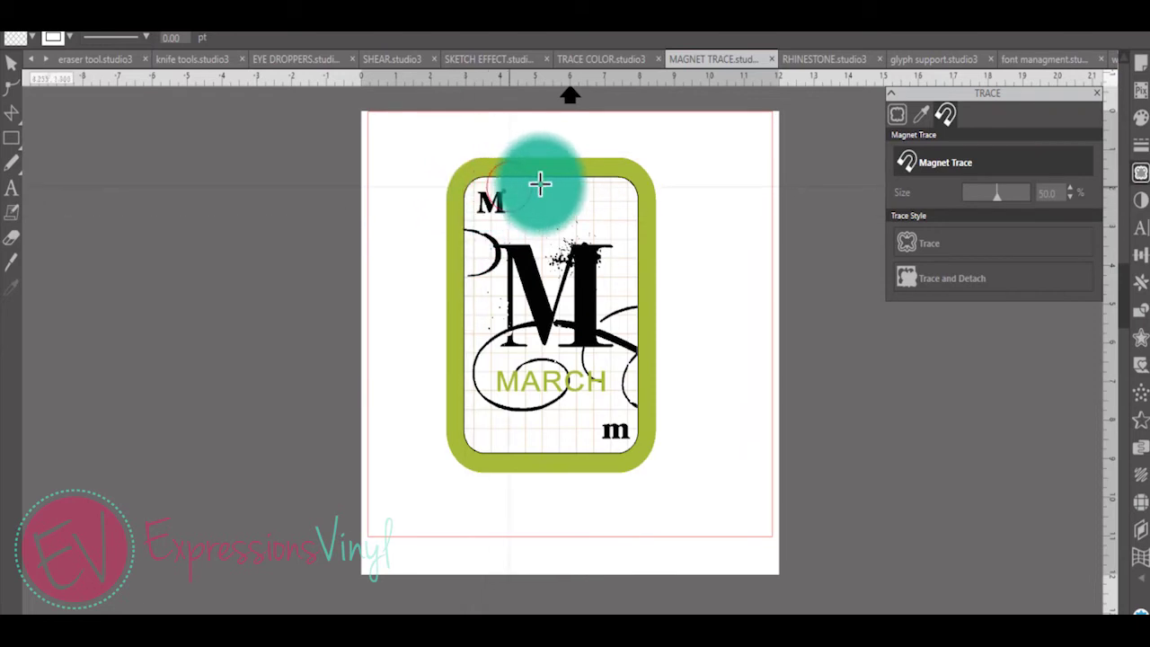
- Try the Magnet Trace circle over the card's upper edge at 95% size, and reduce it to 28%
{"action": "left_click", "coordinate": [850, 169]}
{"action": "left_click_drag", "start_coordinate": [988, 196], "coordinate": [1024, 194]}
{"action": "left_click", "coordinate": [883, 190]}
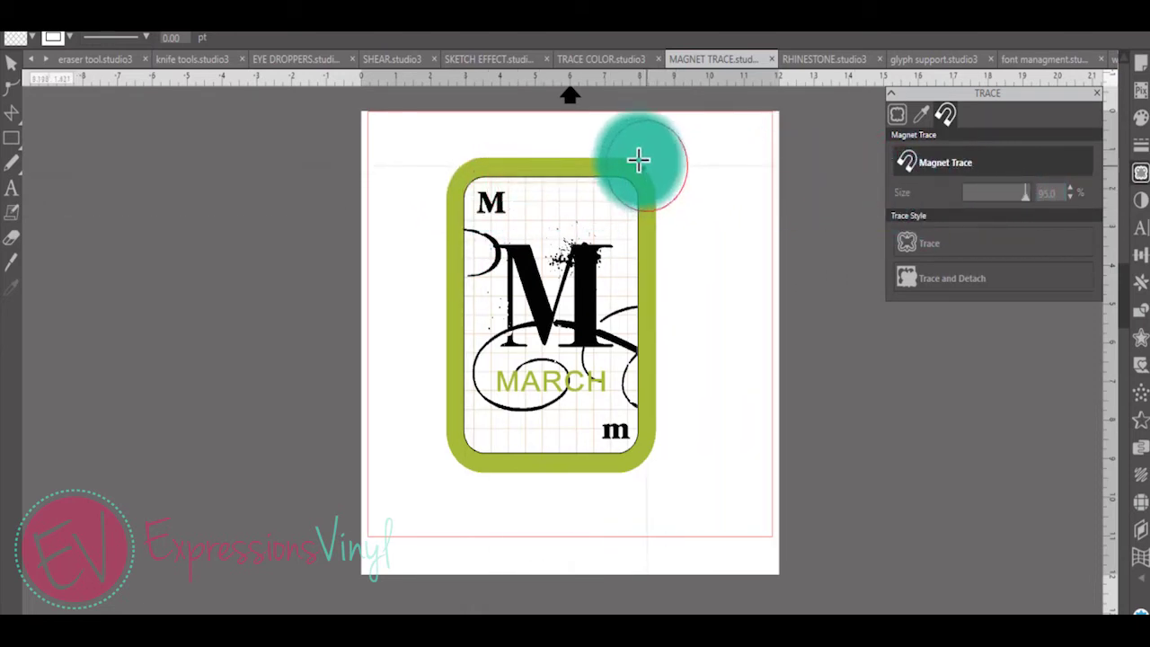
{"action": "left_click", "coordinate": [582, 160]}
{"action": "left_click", "coordinate": [636, 170]}
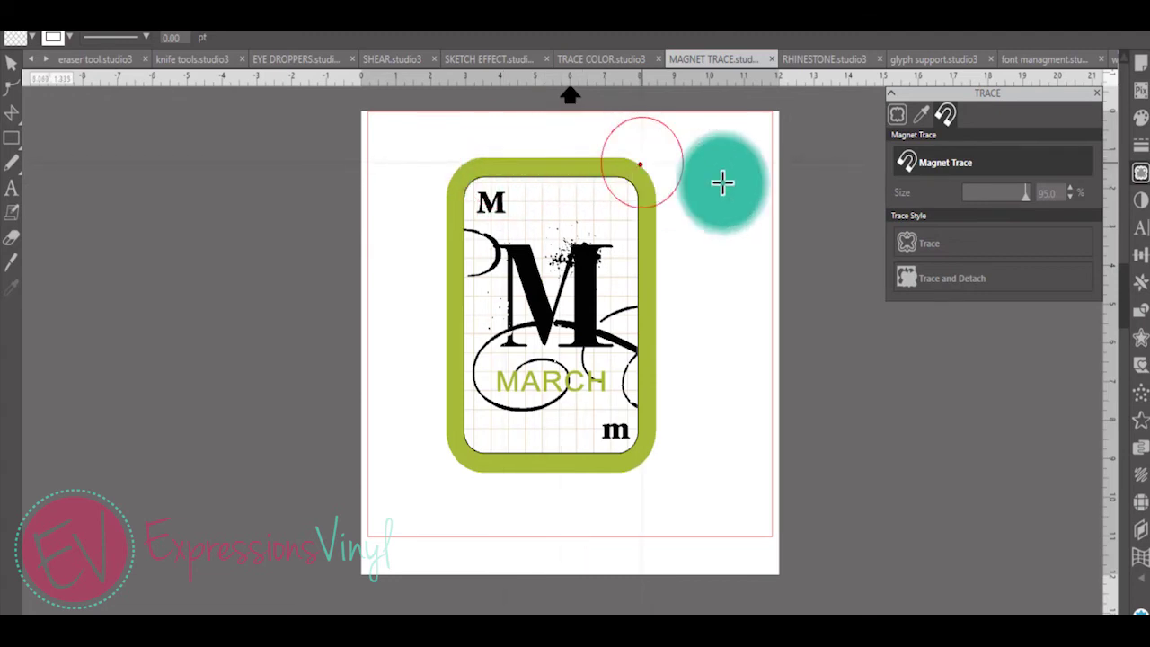
{"action": "left_click_drag", "start_coordinate": [1027, 196], "coordinate": [982, 193]}
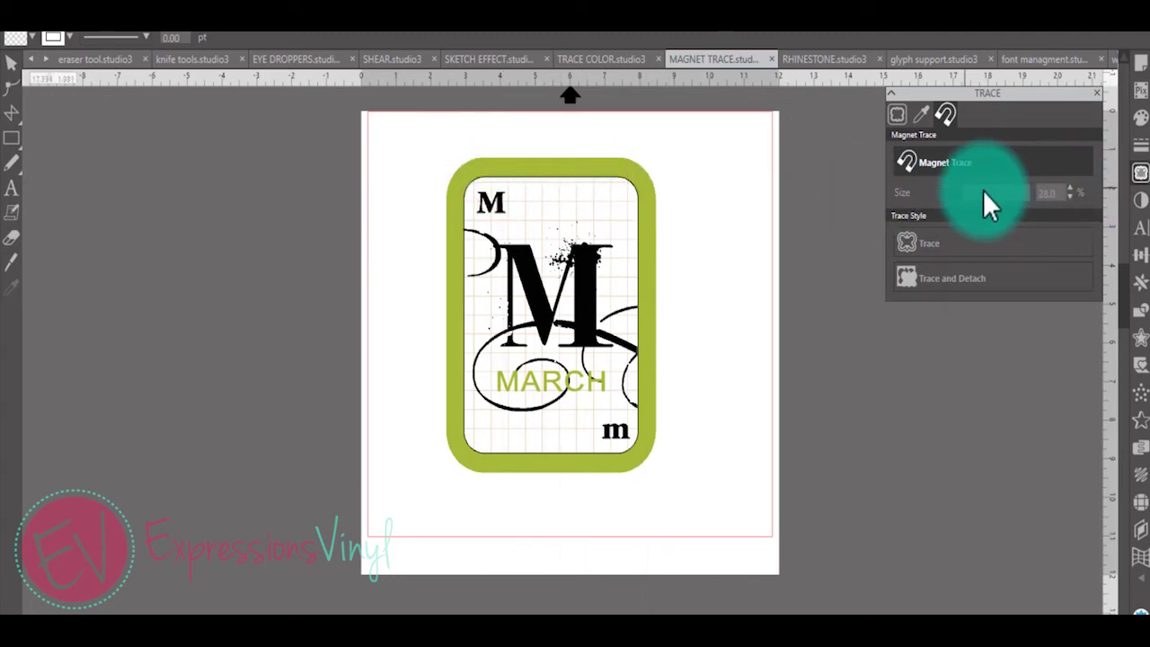
- Reactivate Magnet Trace with the card enlarged in view and set the magnet size to 100%
{"action": "scroll", "coordinate": [404, 151], "scroll_direction": "up", "scroll_amount": 3}
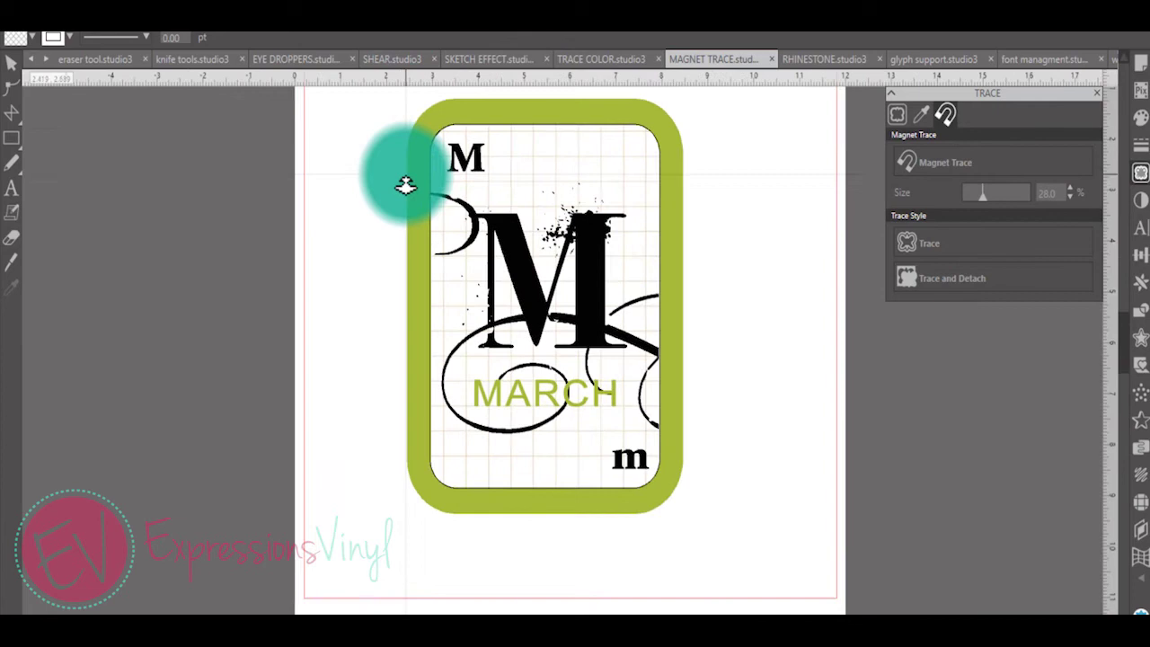
{"action": "left_click", "coordinate": [943, 115]}
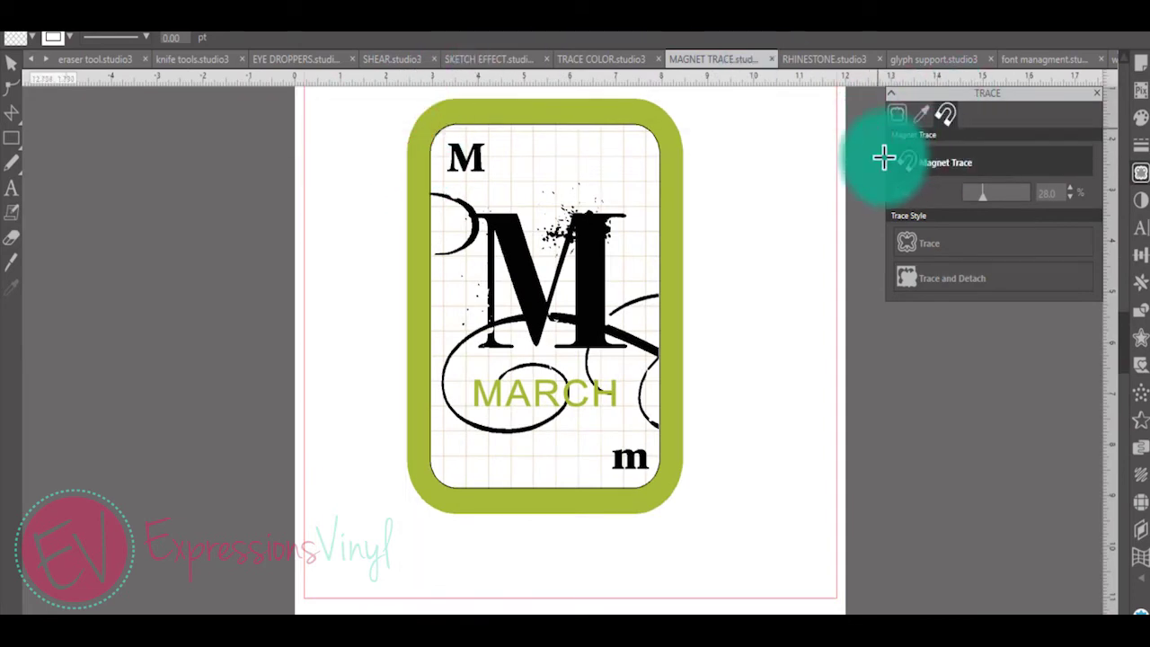
{"action": "left_click", "coordinate": [763, 152]}
{"action": "left_click", "coordinate": [338, 7]}
{"action": "left_click_drag", "start_coordinate": [559, 177], "coordinate": [562, 224]}
{"action": "left_click", "coordinate": [941, 164]}
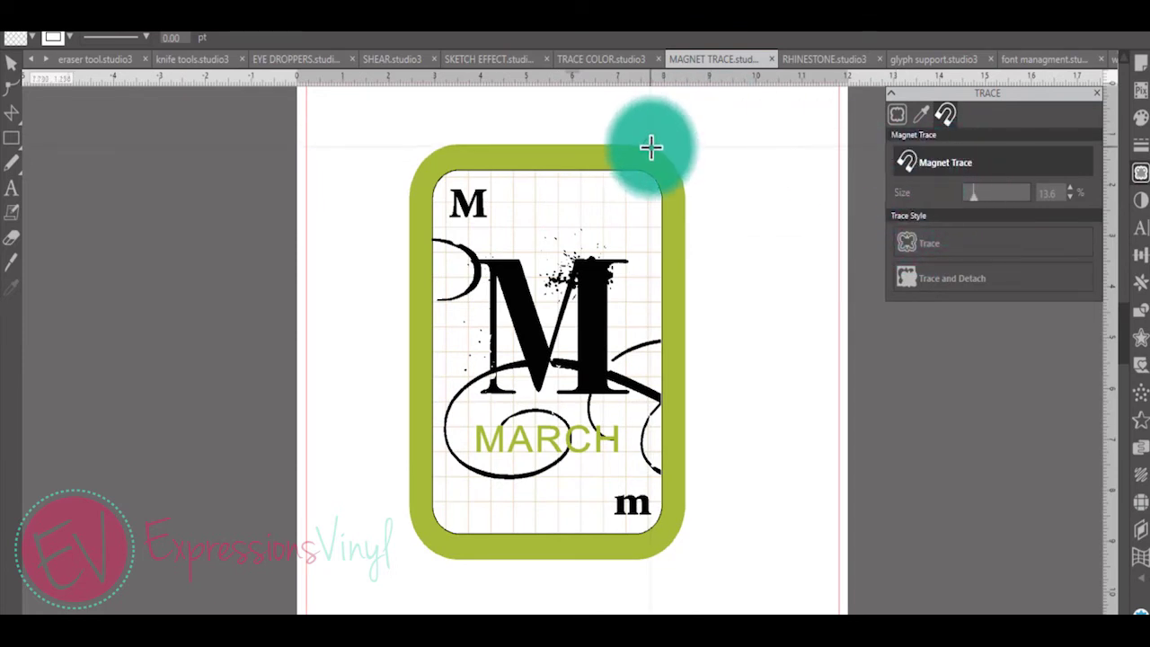
{"action": "left_click", "coordinate": [834, 133]}
{"action": "left_click_drag", "start_coordinate": [978, 194], "coordinate": [1028, 193]}
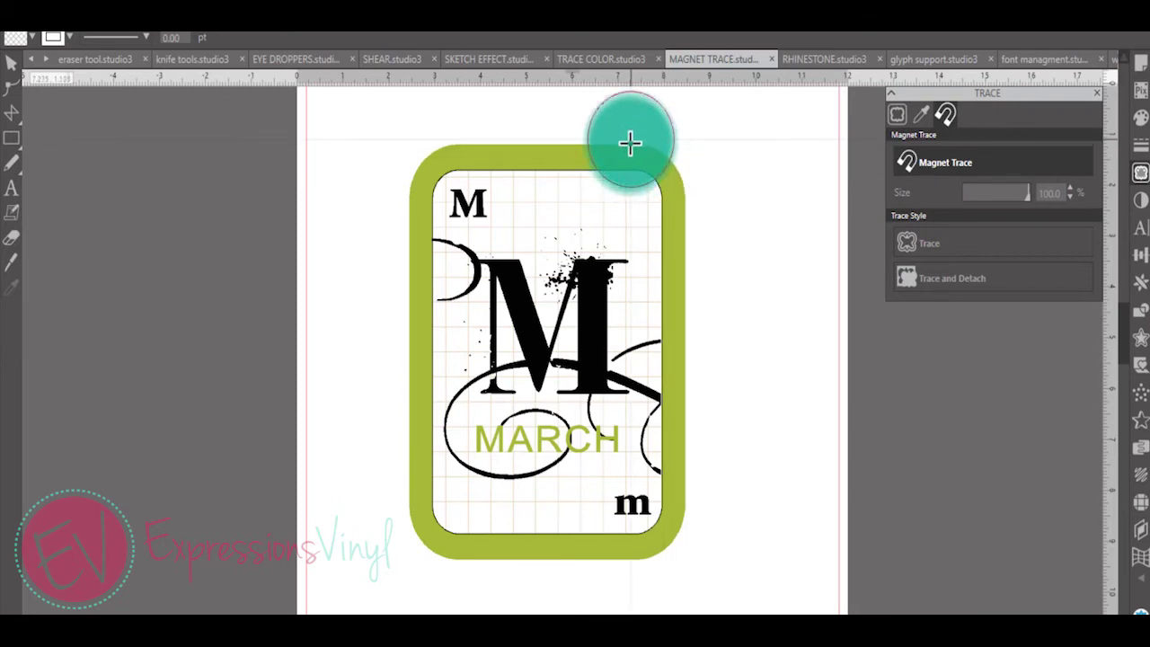
- Magnet-trace the full outer edge of the green card border, starting and closing near its upper right corner
{"action": "mouse_move", "coordinate": [627, 144]}
{"action": "left_mouse_down"}
{"action": "mouse_move", "coordinate": [503, 109]}
{"action": "mouse_move", "coordinate": [598, 152]}
{"action": "mouse_move", "coordinate": [463, 144]}
{"action": "left_mouse_up"}
{"action": "left_click", "coordinate": [459, 144]}
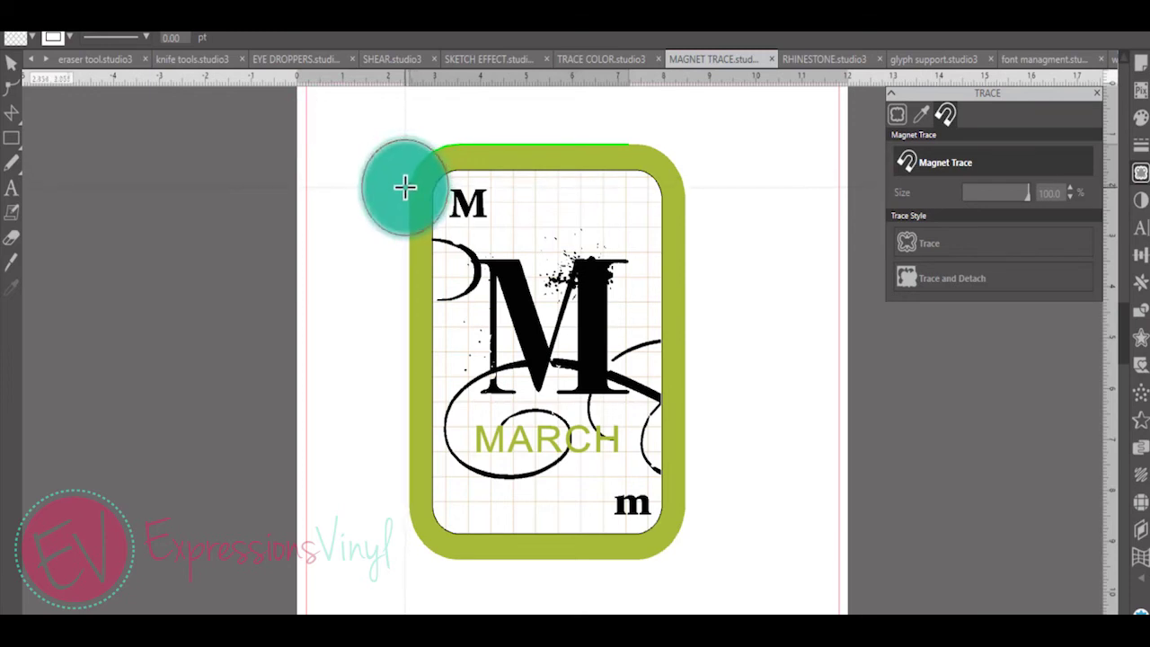
{"action": "mouse_move", "coordinate": [323, 148]}
{"action": "left_mouse_down"}
{"action": "mouse_move", "coordinate": [402, 204]}
{"action": "mouse_move", "coordinate": [399, 362]}
{"action": "mouse_move", "coordinate": [417, 380]}
{"action": "mouse_move", "coordinate": [406, 392]}
{"action": "mouse_move", "coordinate": [402, 506]}
{"action": "left_mouse_up"}
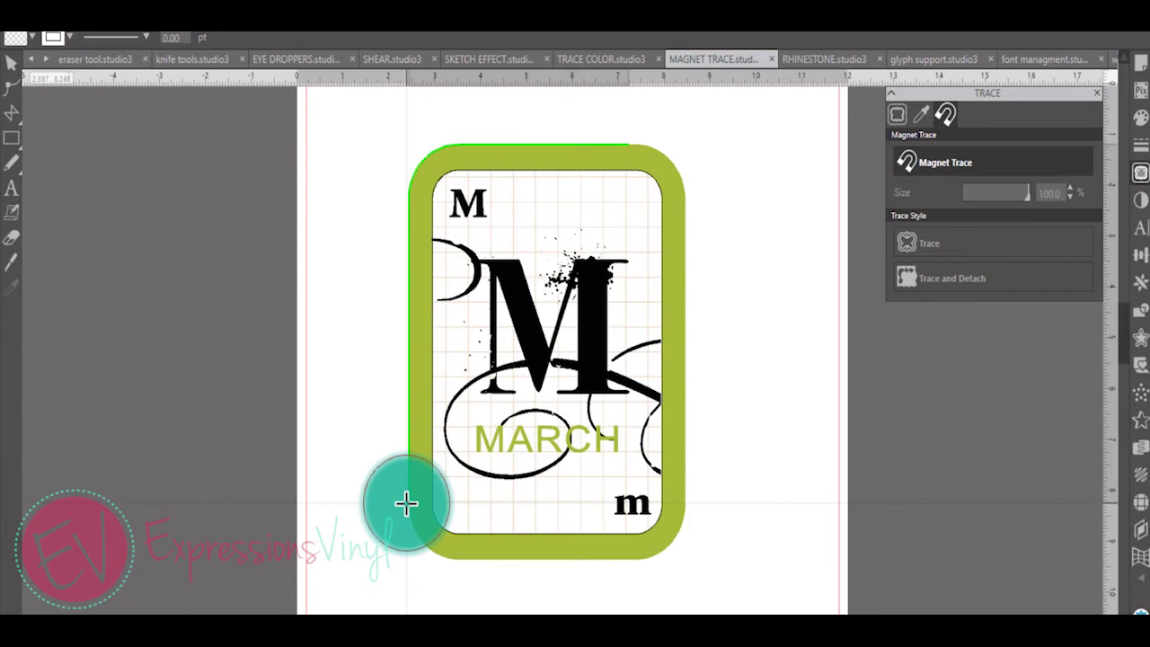
{"action": "left_click_drag", "start_coordinate": [406, 503], "coordinate": [414, 539]}
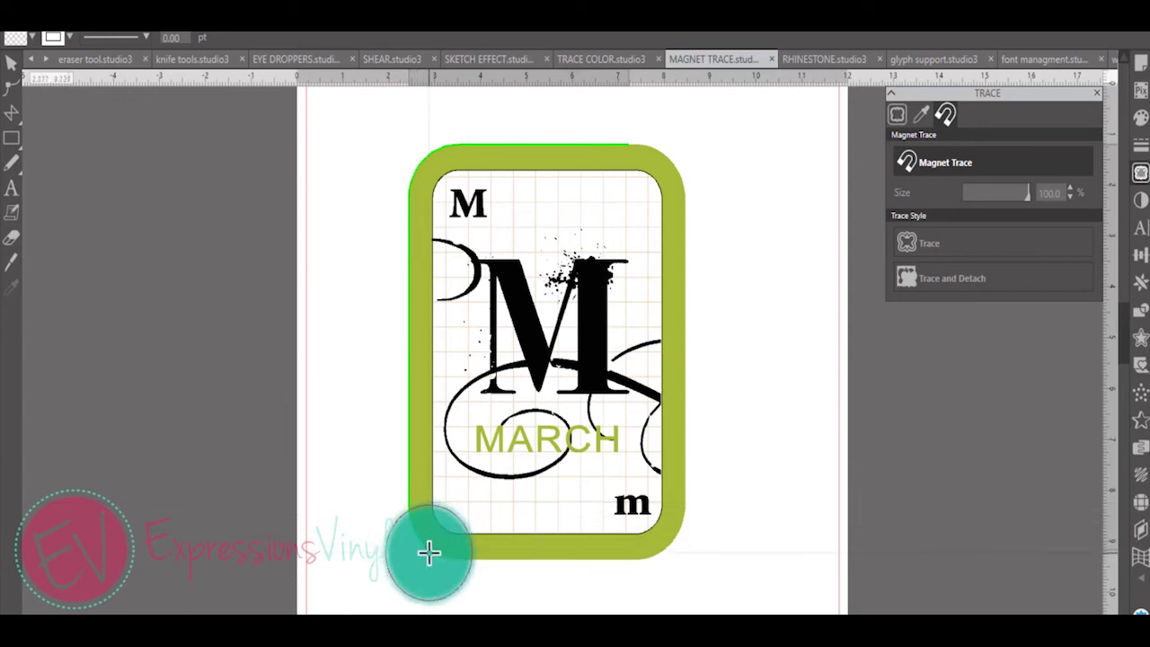
{"action": "mouse_move", "coordinate": [447, 557]}
{"action": "left_mouse_down"}
{"action": "mouse_move", "coordinate": [647, 565]}
{"action": "mouse_move", "coordinate": [679, 540]}
{"action": "mouse_move", "coordinate": [697, 497]}
{"action": "mouse_move", "coordinate": [685, 266]}
{"action": "mouse_move", "coordinate": [700, 198]}
{"action": "mouse_move", "coordinate": [560, 151]}
{"action": "mouse_move", "coordinate": [698, 197]}
{"action": "mouse_move", "coordinate": [695, 182]}
{"action": "mouse_move", "coordinate": [556, 137]}
{"action": "mouse_move", "coordinate": [692, 164]}
{"action": "mouse_move", "coordinate": [553, 121]}
{"action": "mouse_move", "coordinate": [677, 149]}
{"action": "mouse_move", "coordinate": [657, 136]}
{"action": "mouse_move", "coordinate": [527, 102]}
{"action": "mouse_move", "coordinate": [651, 134]}
{"action": "mouse_move", "coordinate": [499, 99]}
{"action": "left_mouse_up"}
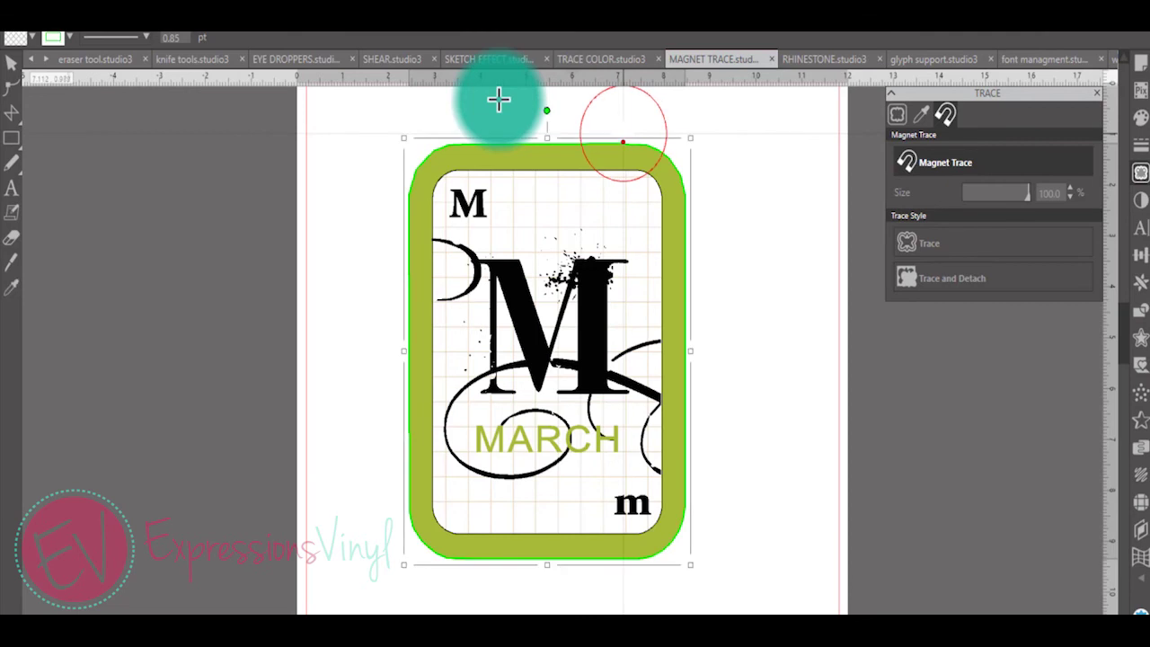
{"action": "left_click", "coordinate": [889, 134]}
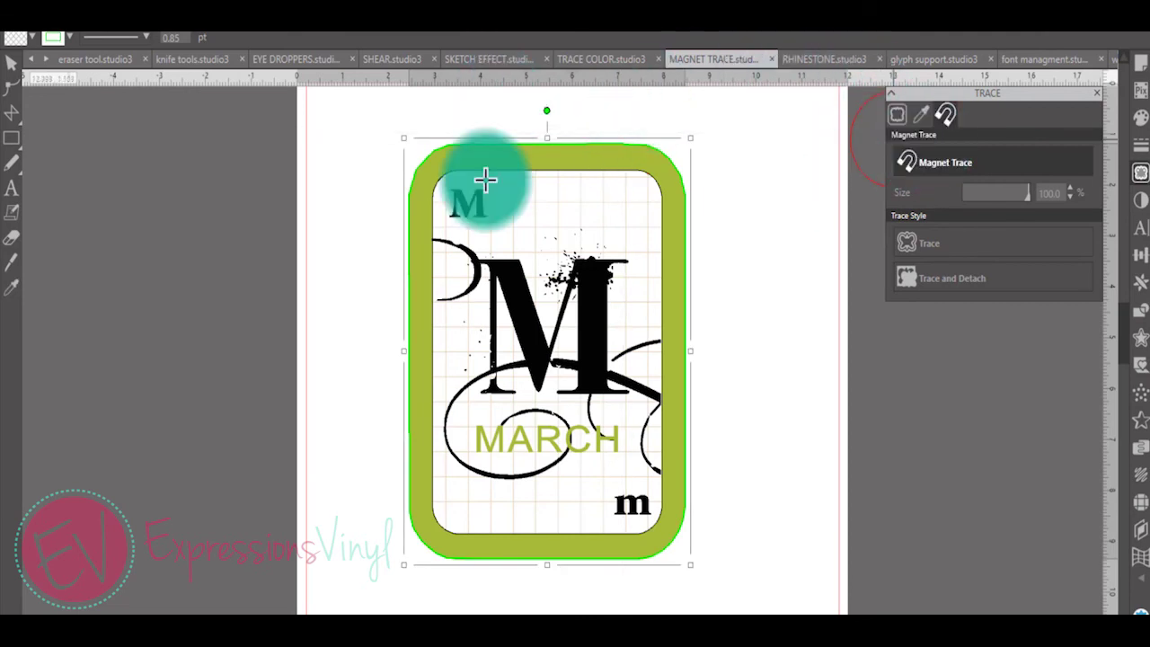
- Move the green magnet-traced outline to the left of the card and undo the move
{"action": "left_click", "coordinate": [7, 88]}
{"action": "mouse_move", "coordinate": [521, 146]}
{"action": "left_mouse_down"}
{"action": "mouse_move", "coordinate": [524, 159]}
{"action": "mouse_move", "coordinate": [444, 134]}
{"action": "mouse_move", "coordinate": [304, 158]}
{"action": "mouse_move", "coordinate": [298, 148]}
{"action": "left_mouse_up"}
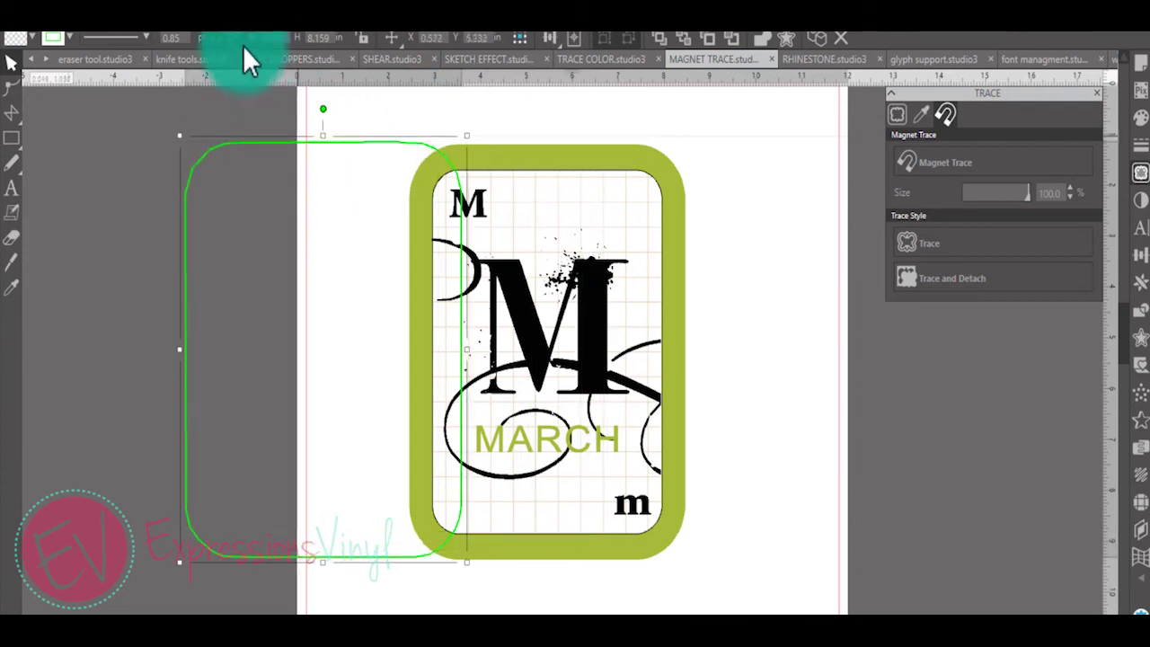
{"action": "left_click", "coordinate": [167, 16]}
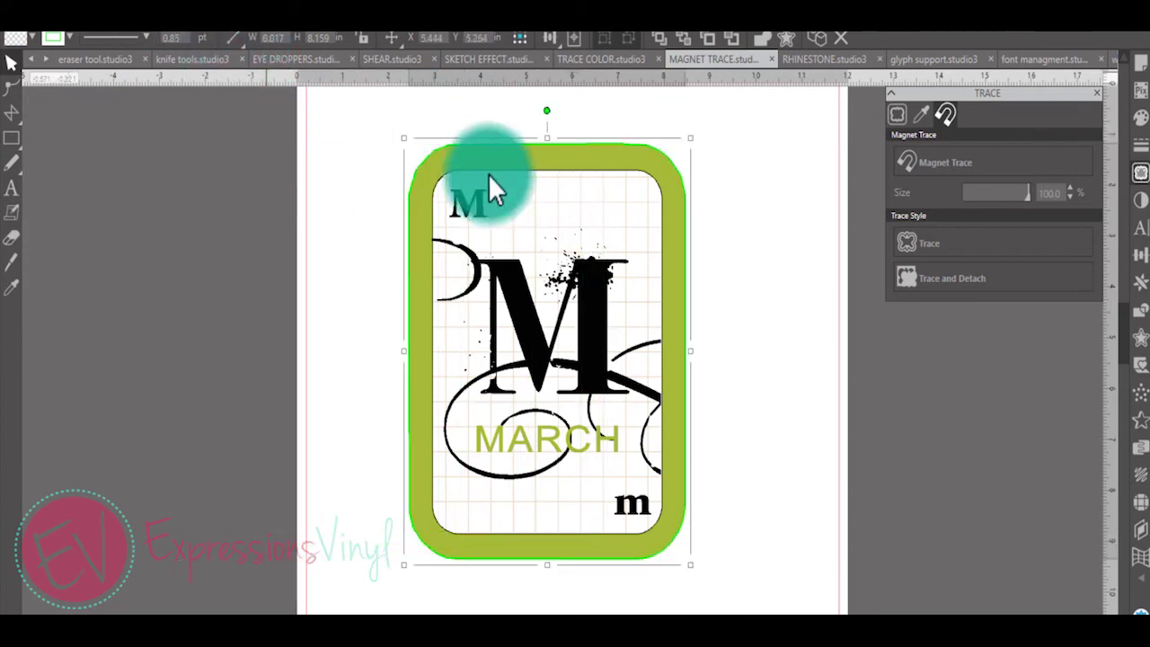
- Apply the standard Trace style to the card outline and move the card image left off the page
{"action": "left_click", "coordinate": [930, 239]}
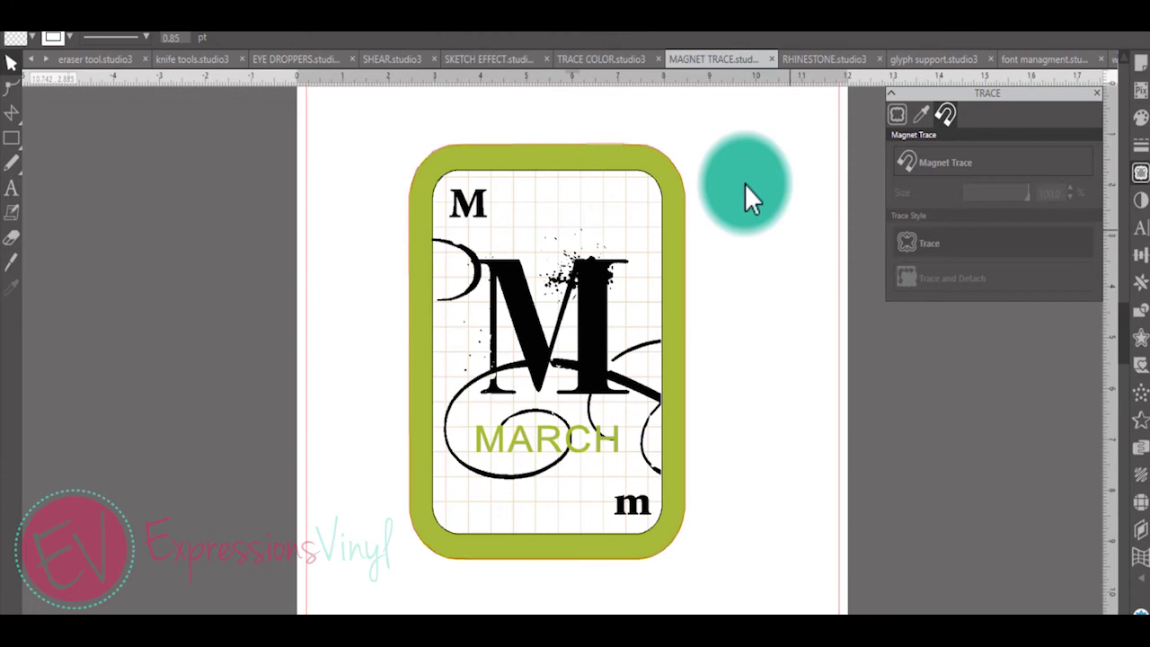
{"action": "left_click_drag", "start_coordinate": [348, 212], "coordinate": [282, 180]}
{"action": "left_click", "coordinate": [384, 160]}
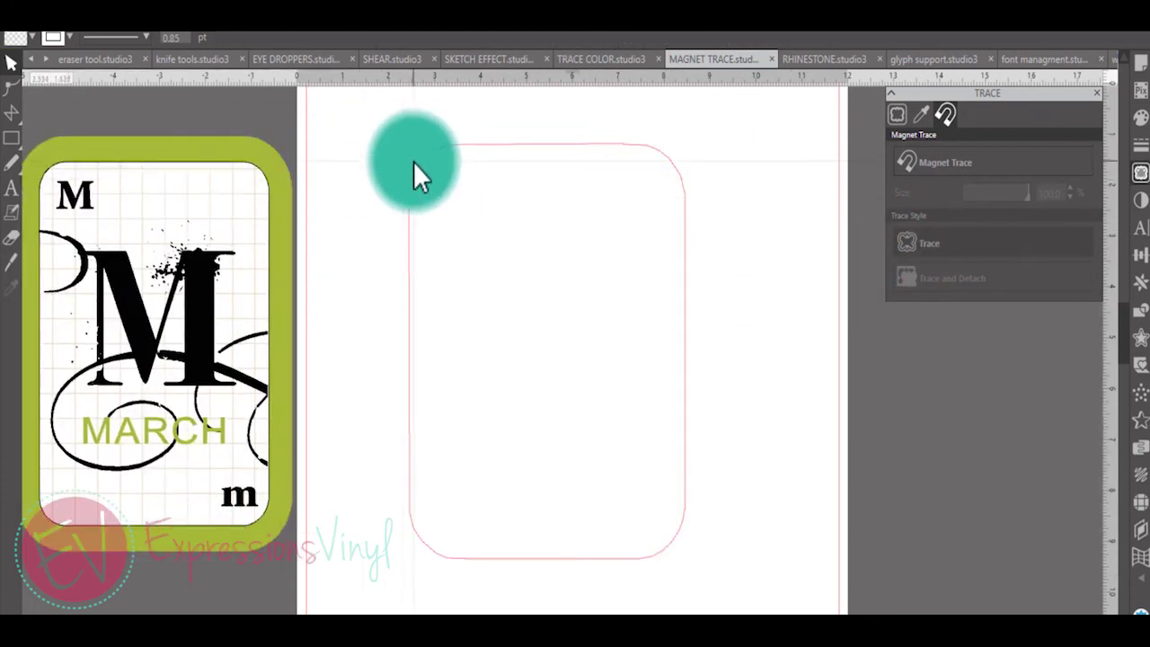
- Open the traced card outline for point editing
{"action": "double_click", "coordinate": [423, 158]}
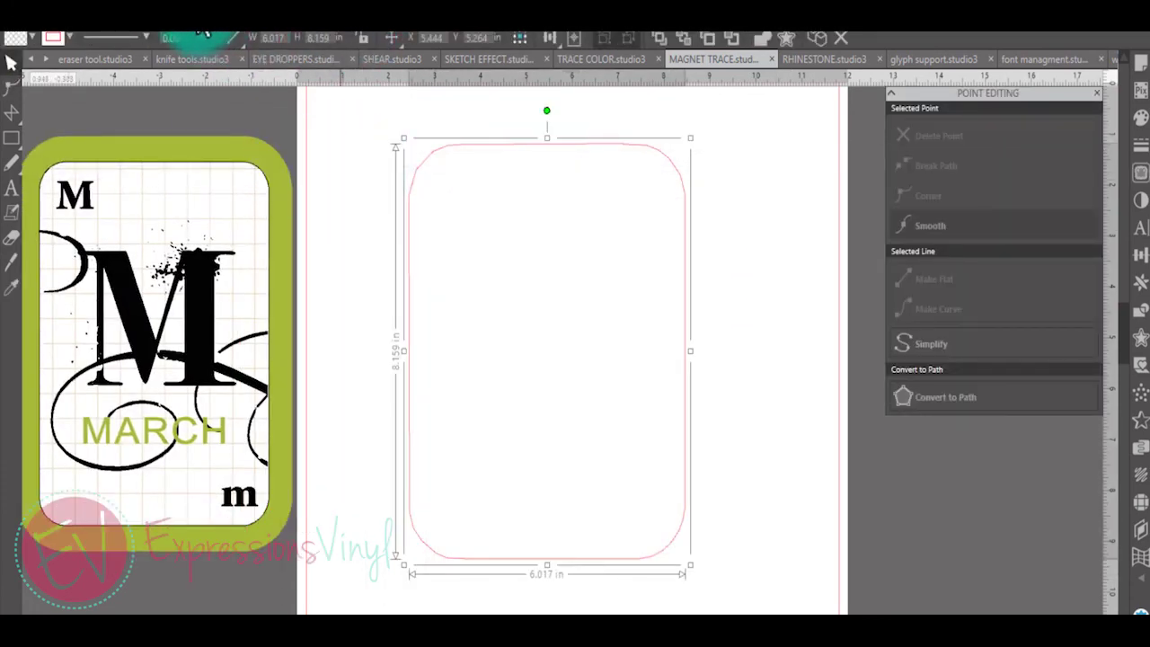
{"action": "left_click", "coordinate": [184, 14]}
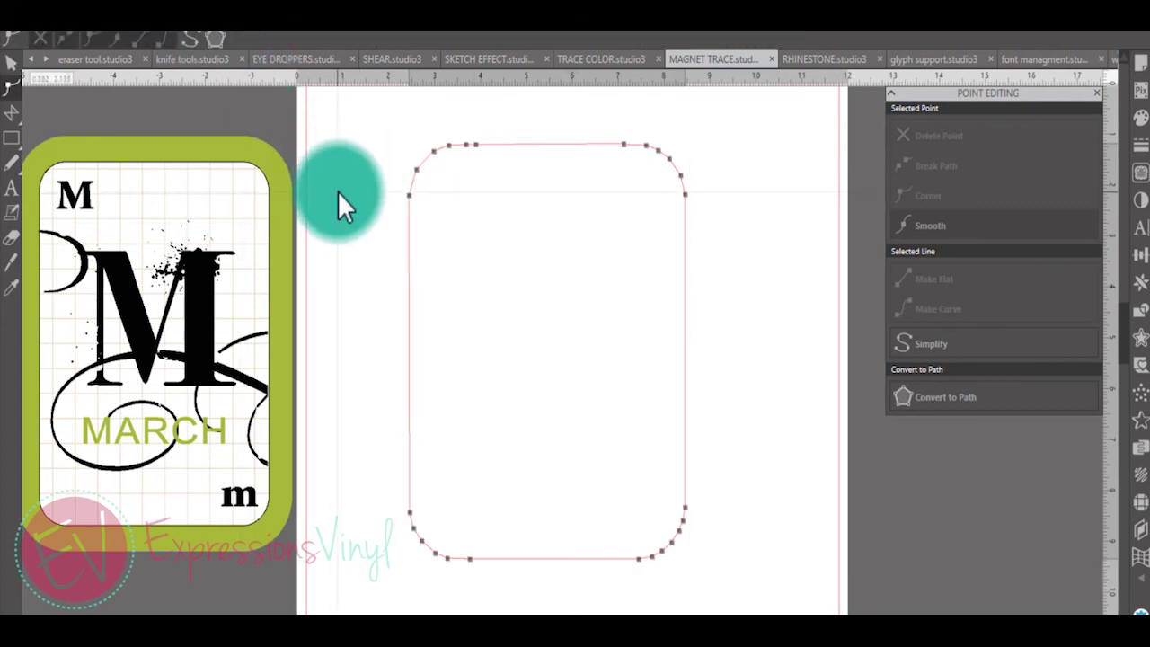